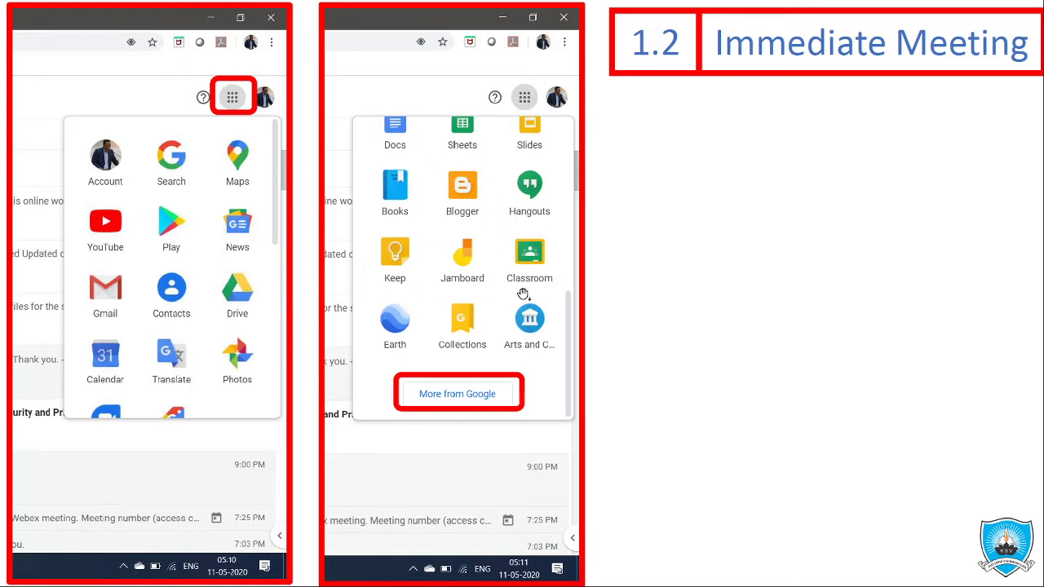
Open Google Meet from the full list of Google products
left_click(503, 401)
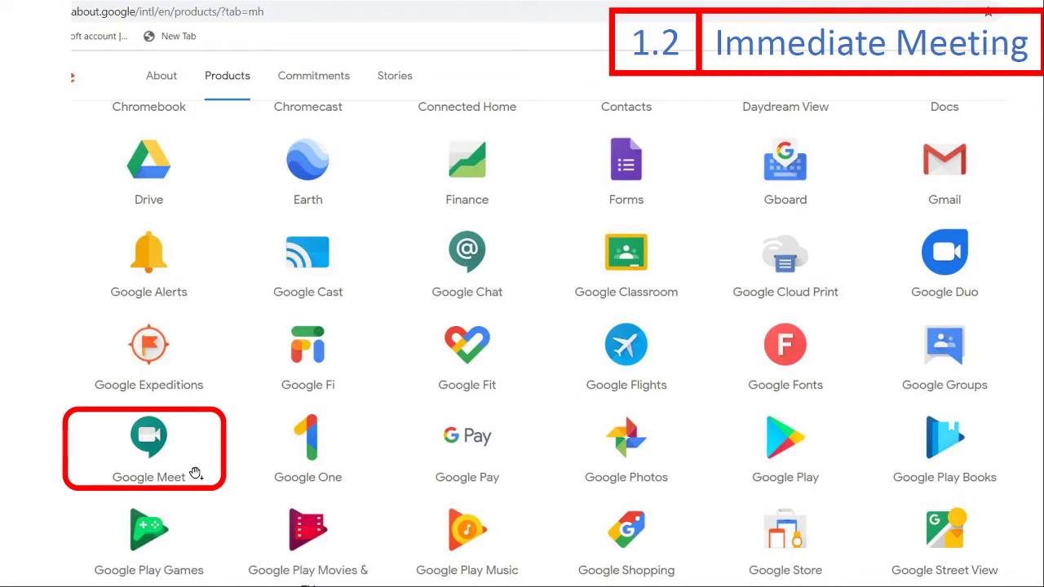
key("Right")
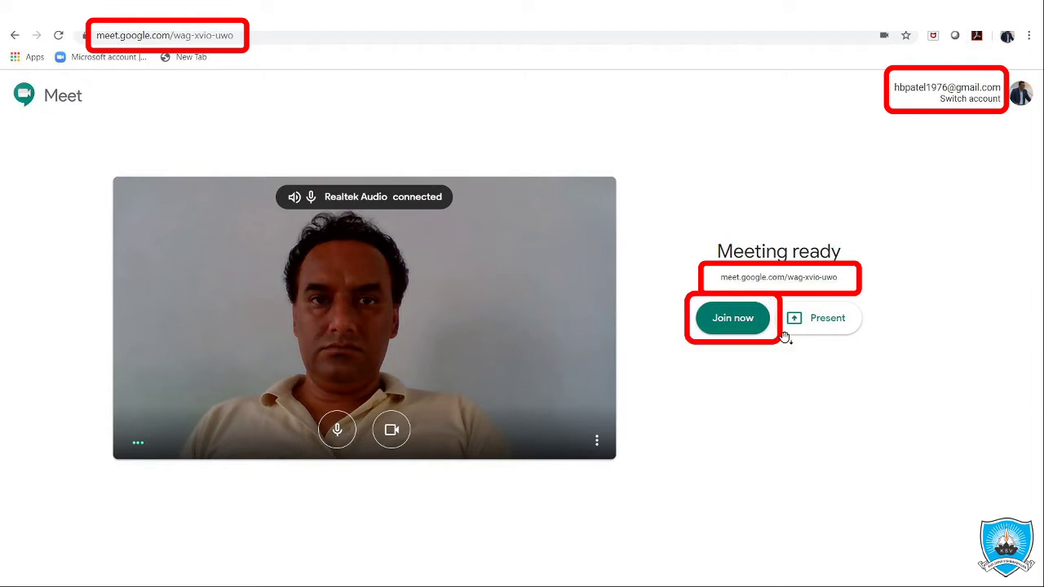
Join the newly created meeting and open its meeting details
left_click(729, 334)
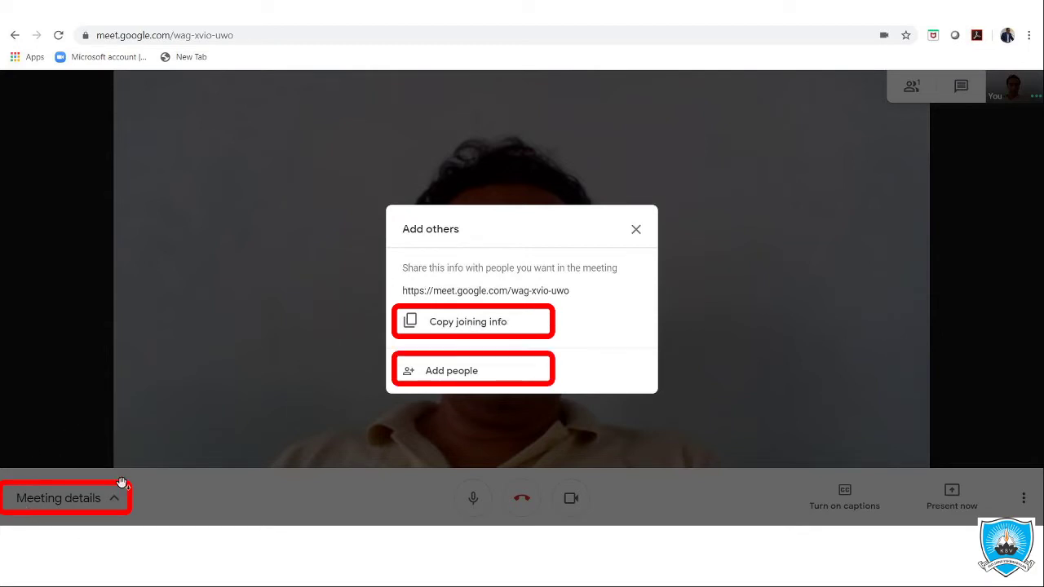
left_click(133, 506)
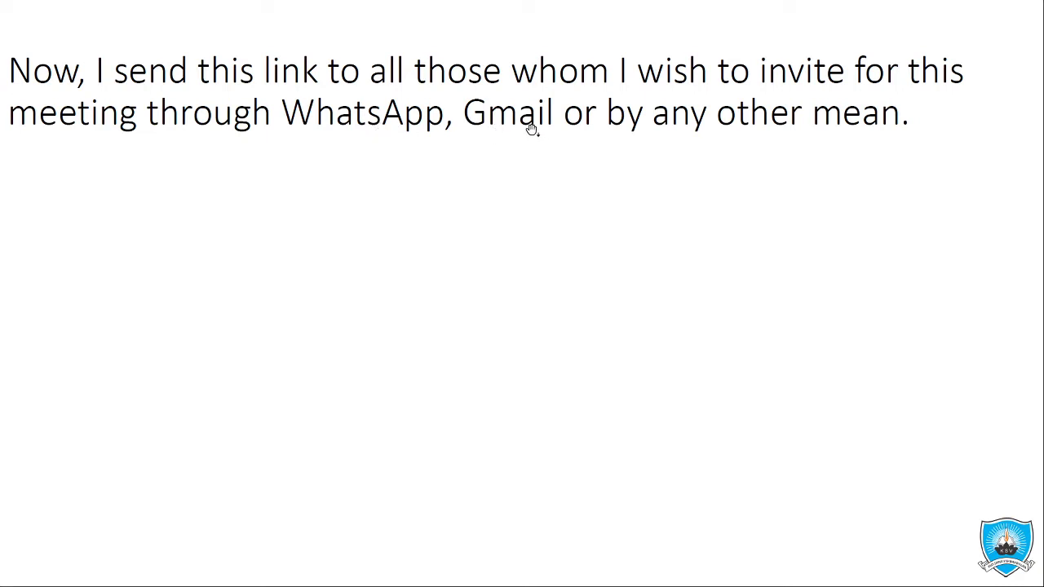
left_click(462, 144)
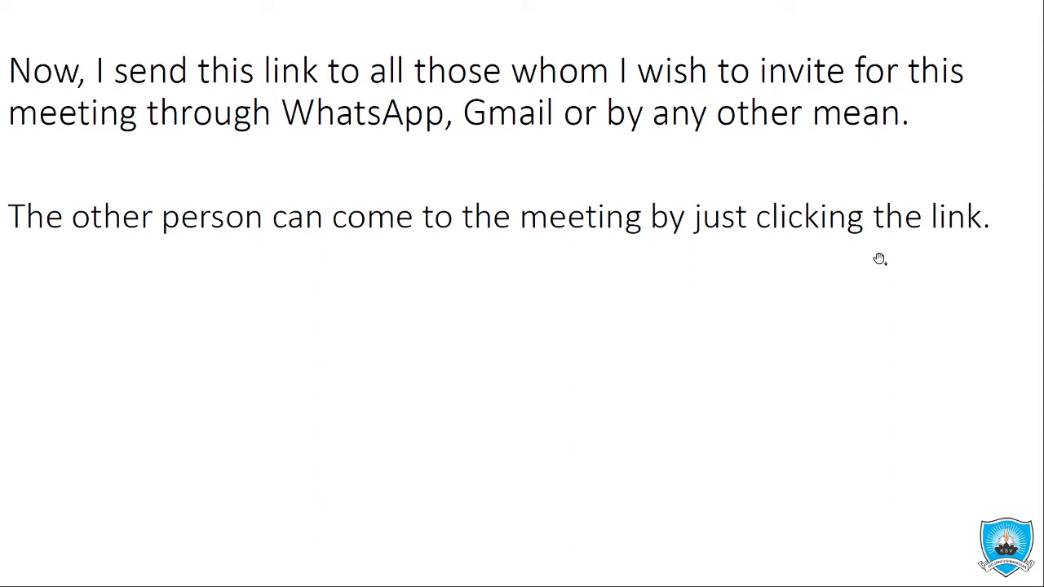
left_click(822, 254)
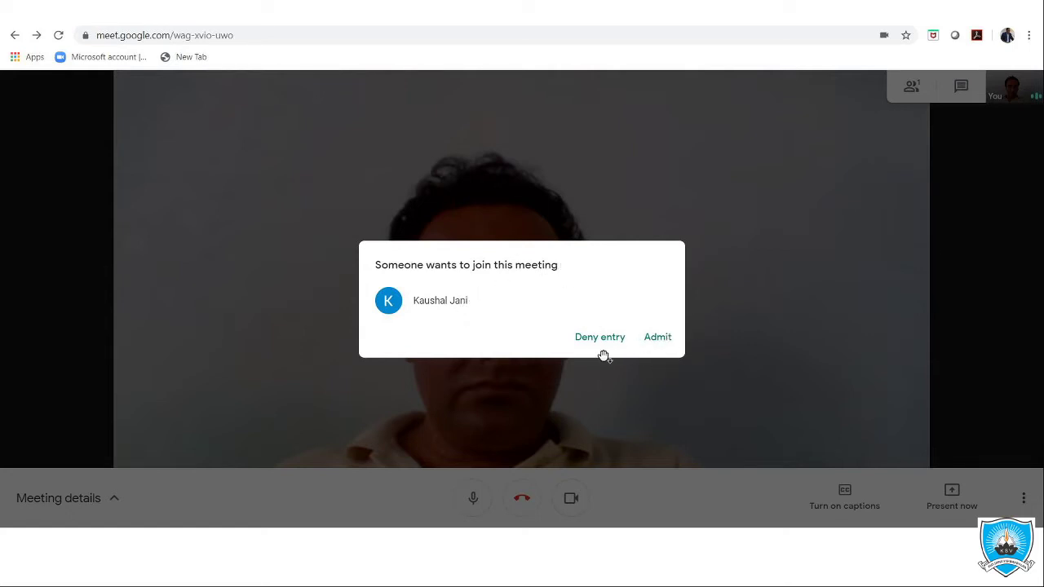
Admit the participant asking to join, and open the meeting's add-people and settings options
left_click(657, 338)
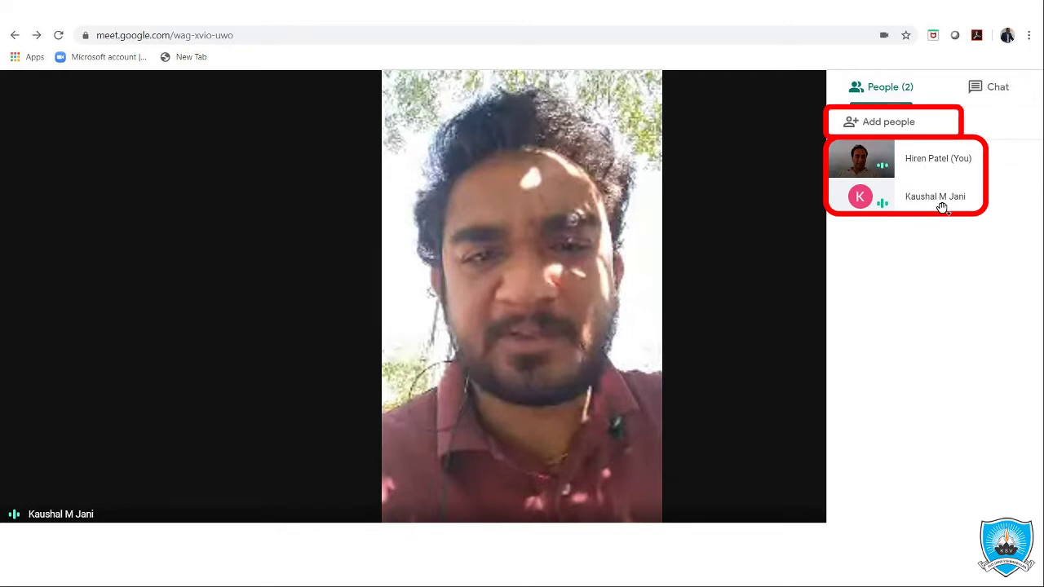
left_click(888, 122)
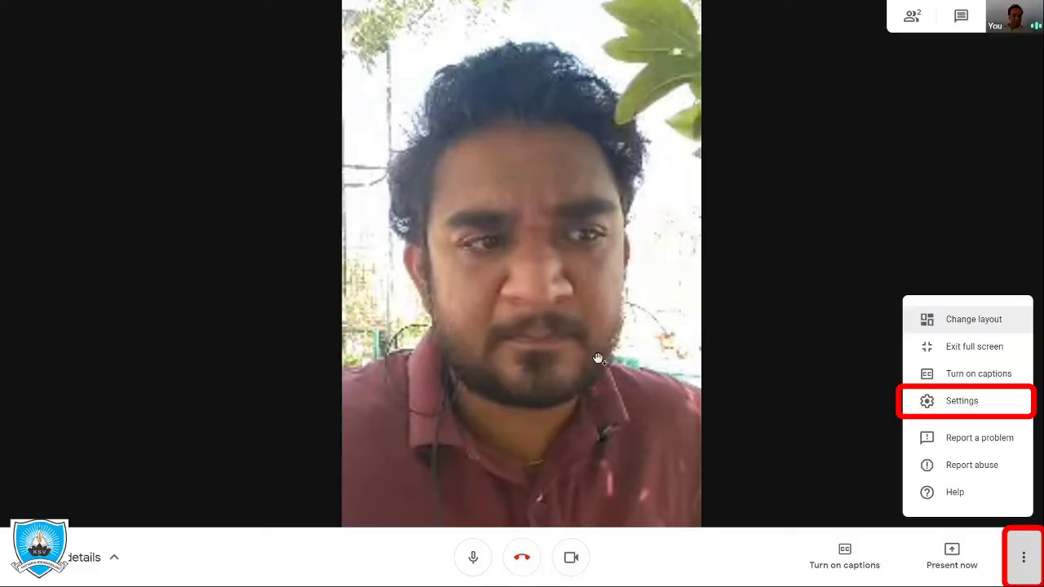
left_click(960, 416)
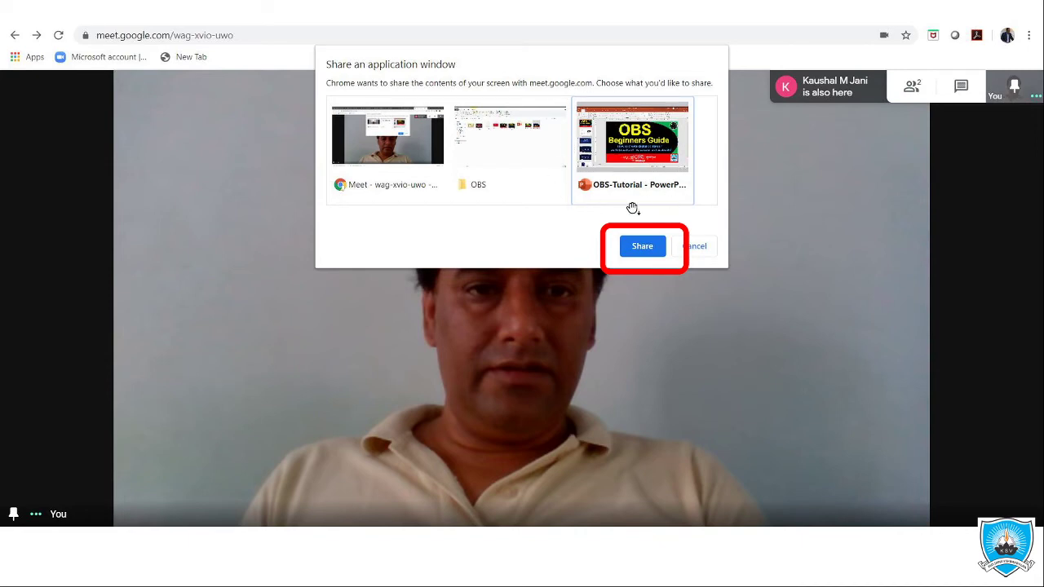
Present the OBS-Tutorial PowerPoint window in the meeting, and stop sharing it
left_click(640, 246)
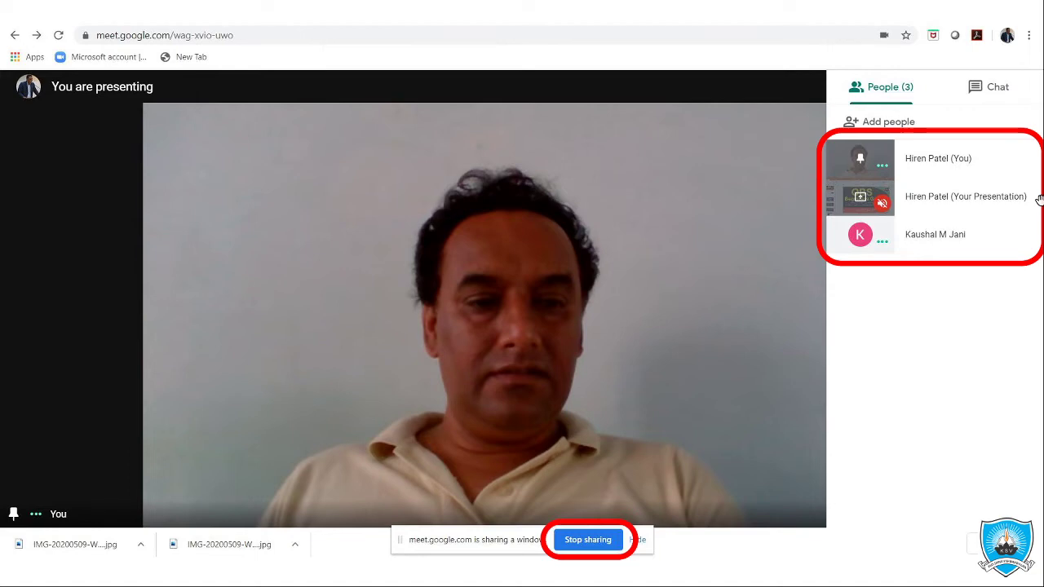
left_click(587, 540)
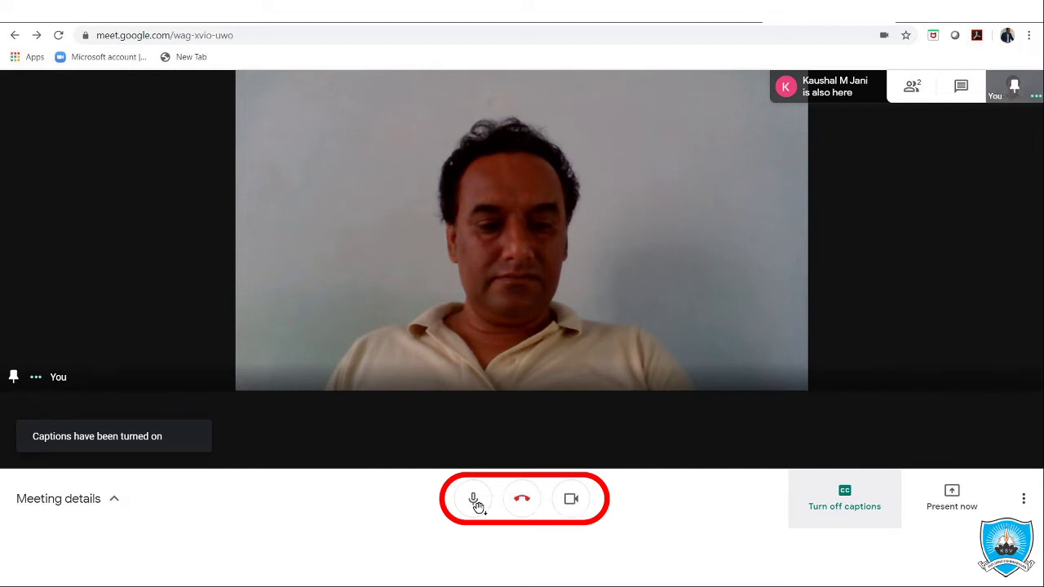
Leave the meeting call
left_click(522, 500)
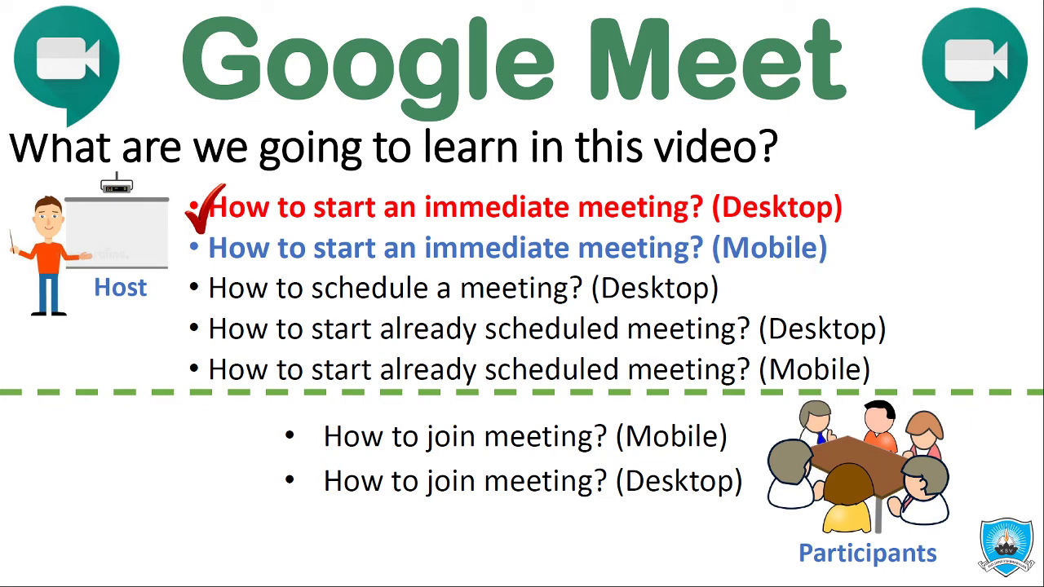
key("Right")
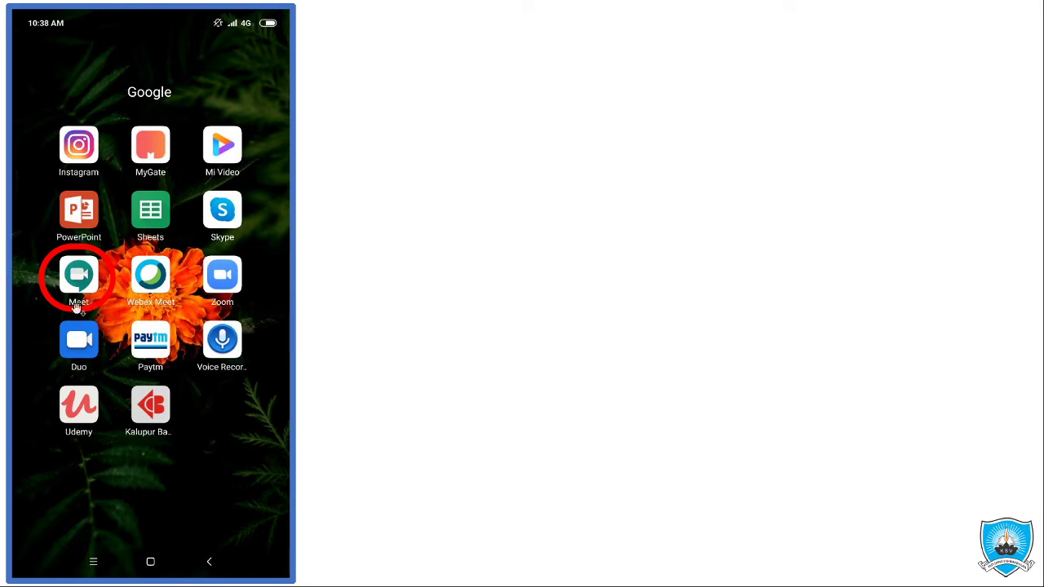
Open Google Meet on the phone from its Play Store page and show the available accounts
left_click(135, 318)
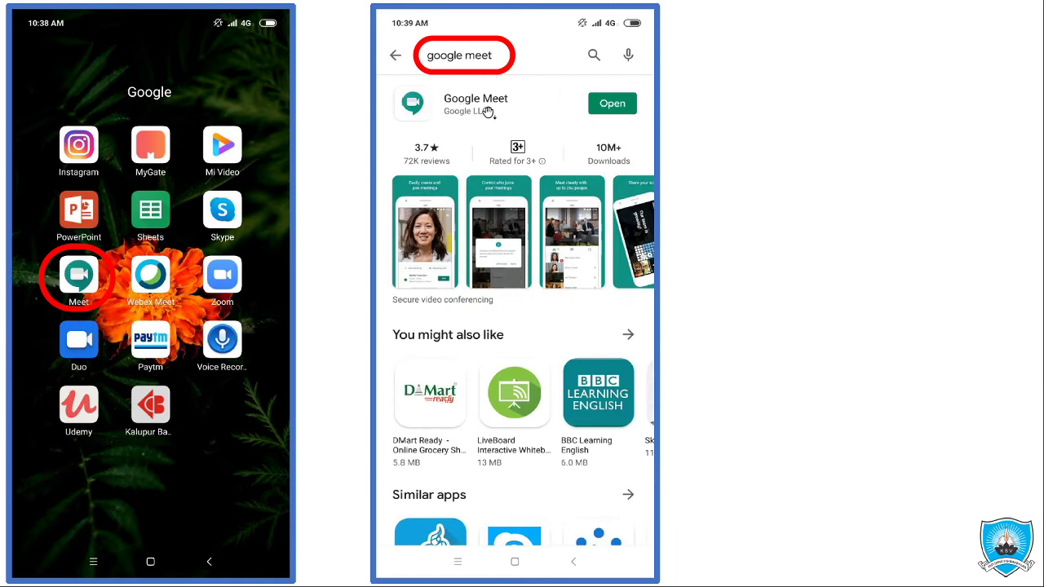
left_click(609, 109)
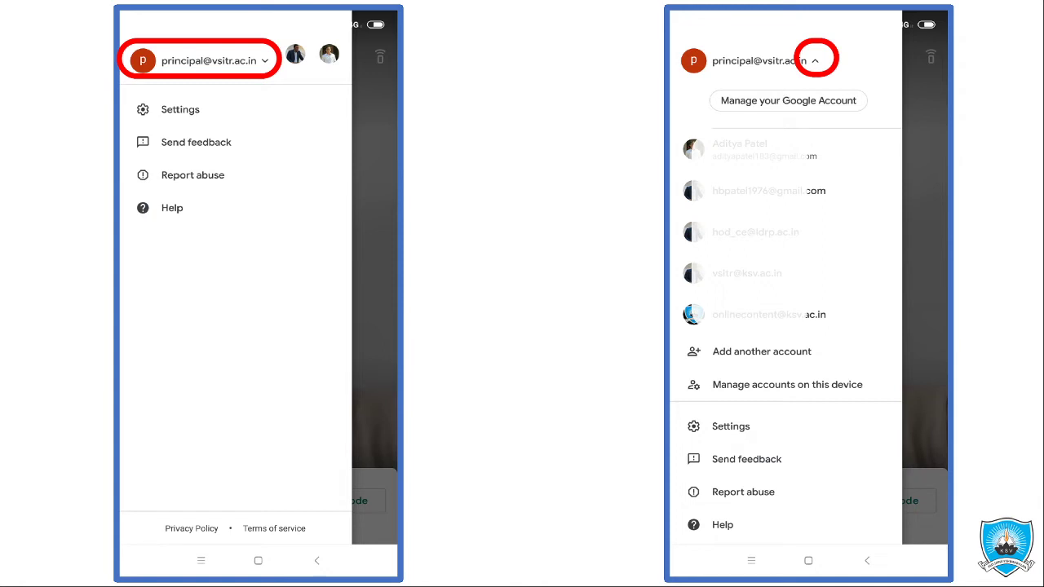
left_click(784, 97)
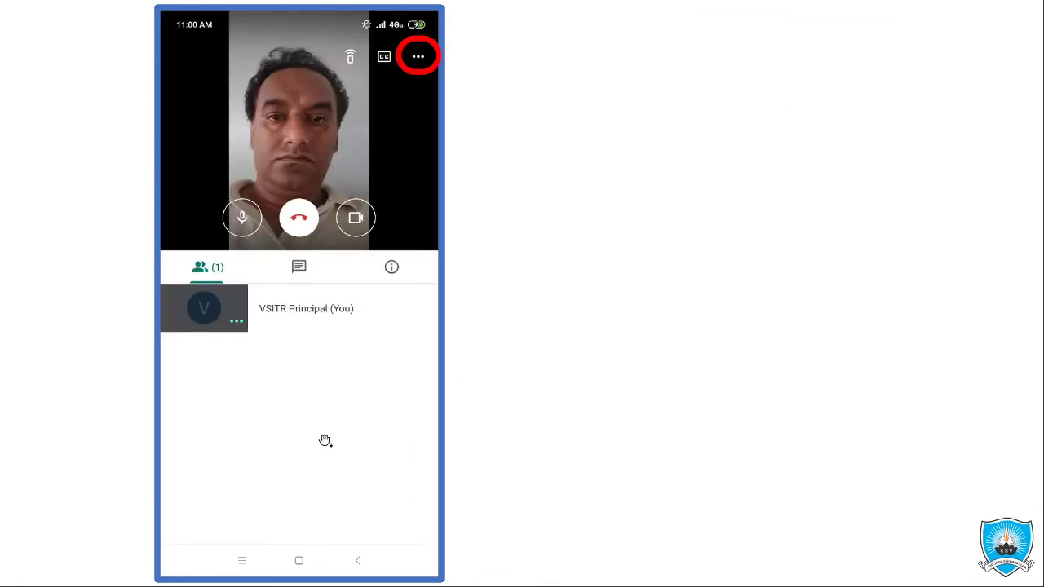
Examine the mobile meeting's options menu, joining information and chat messages
left_click(415, 61)
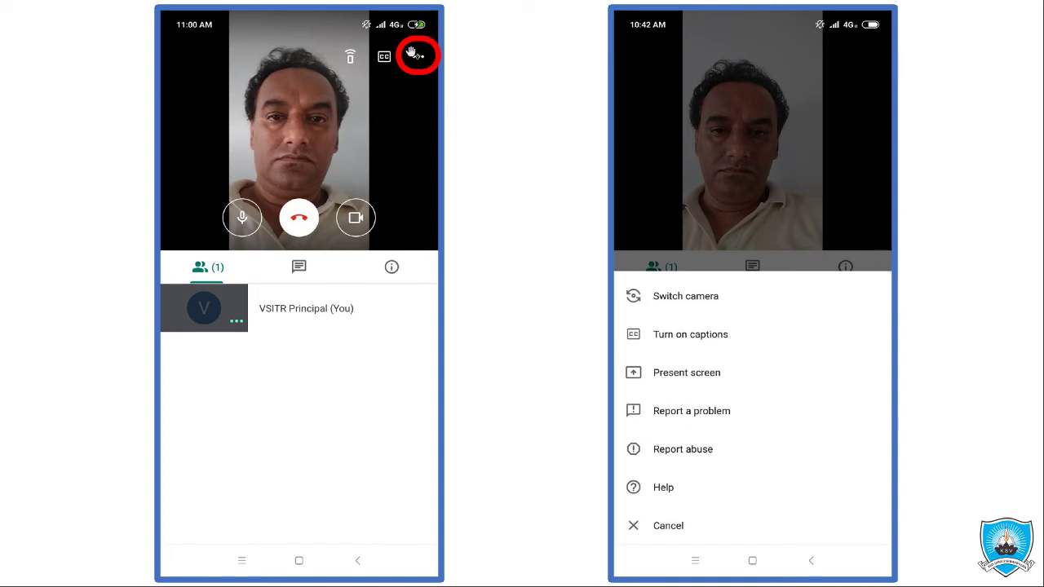
left_click(431, 74)
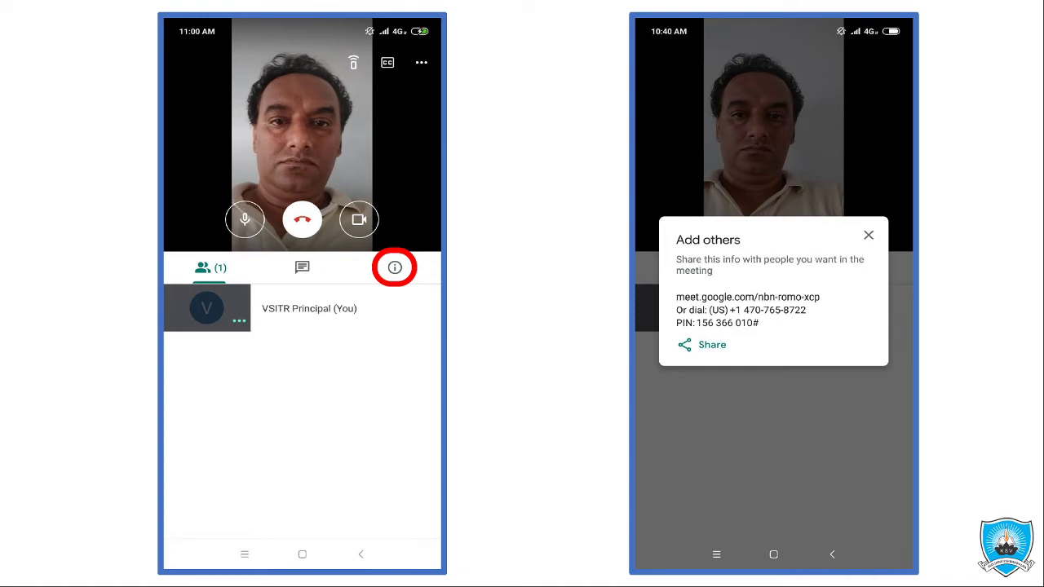
scroll(717, 396, "down", 1)
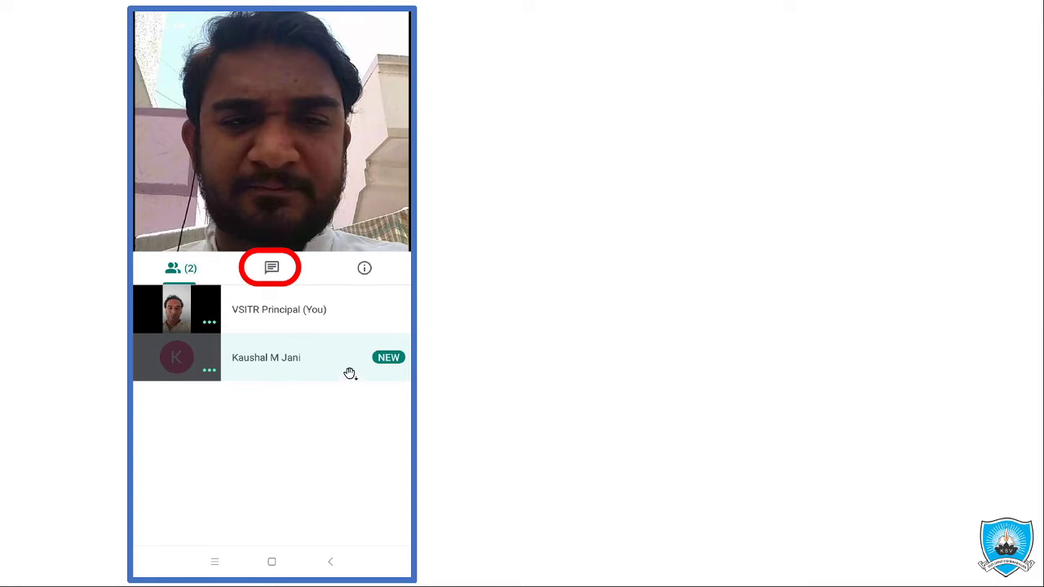
left_click(284, 280)
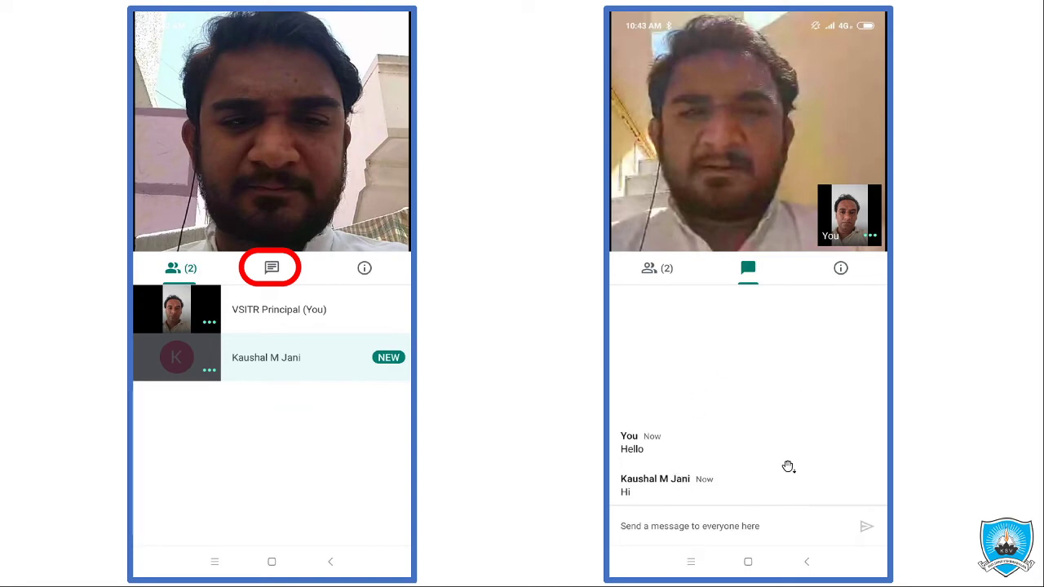
left_click(721, 407)
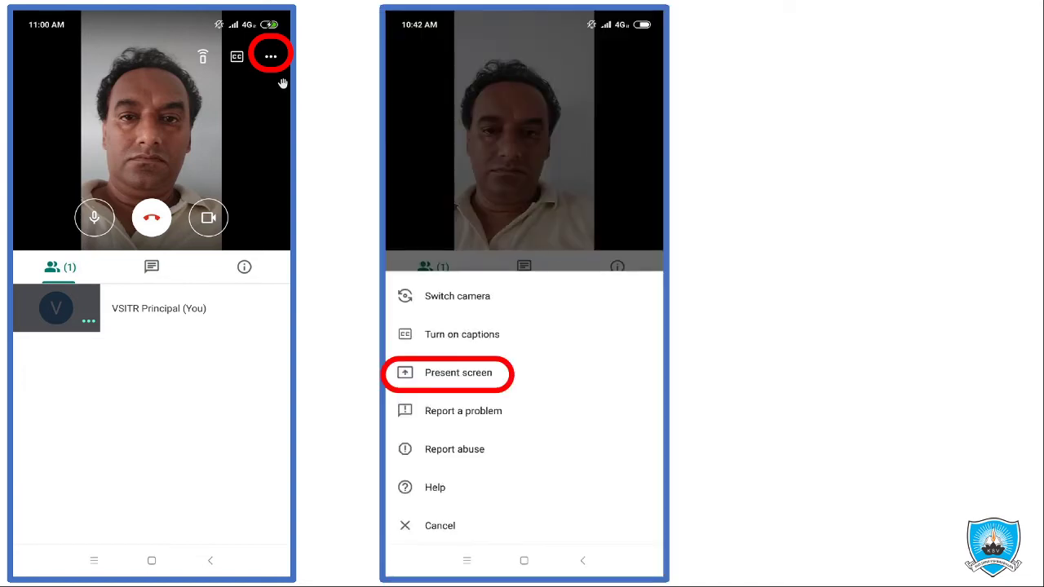
Examine the mobile meeting's screen-presenting option and the controls for pinning, muting or removing the other participant
left_click(281, 84)
key("Right")
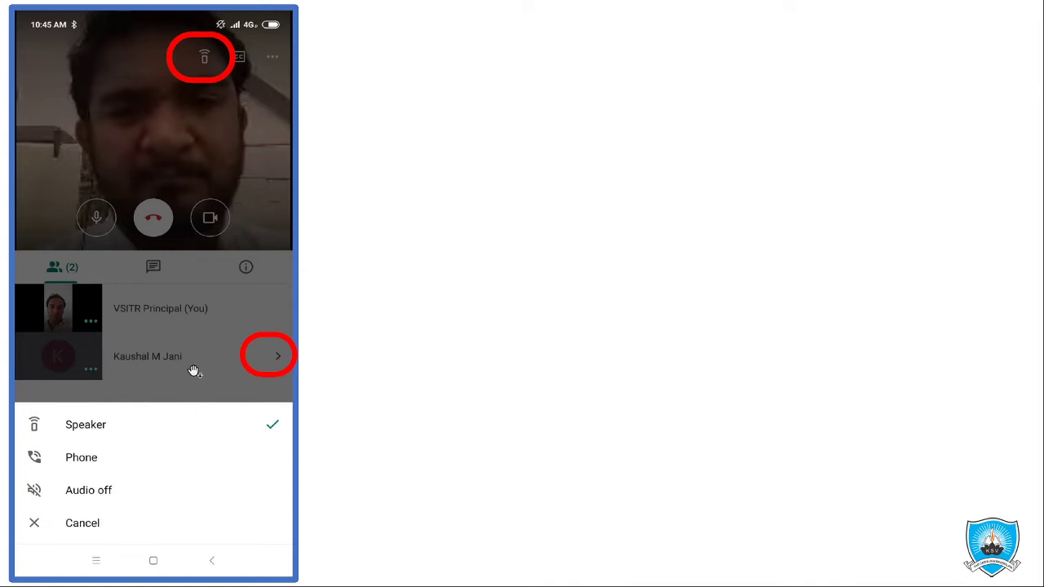
left_click(283, 360)
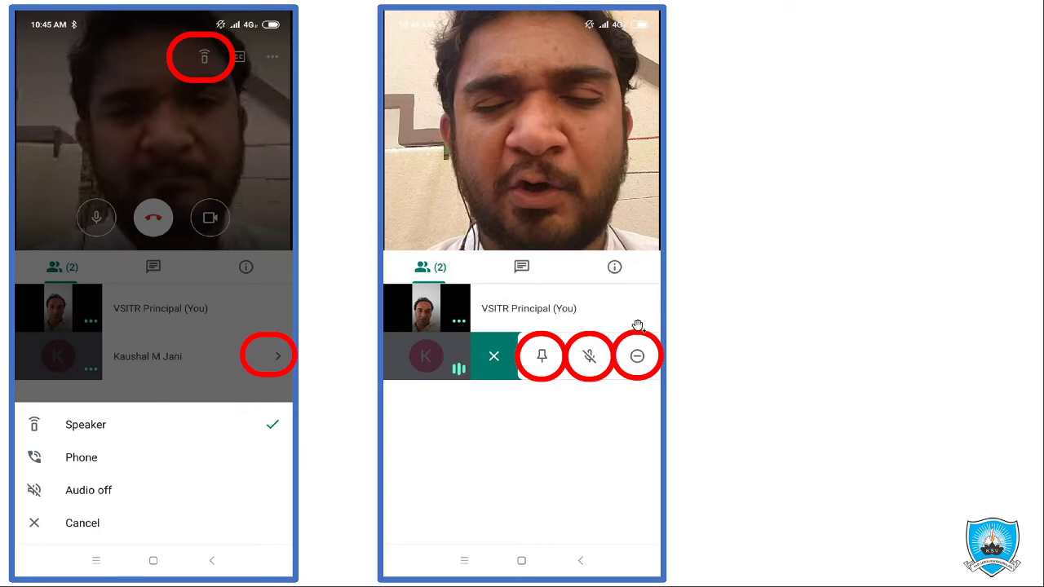
left_click(632, 362)
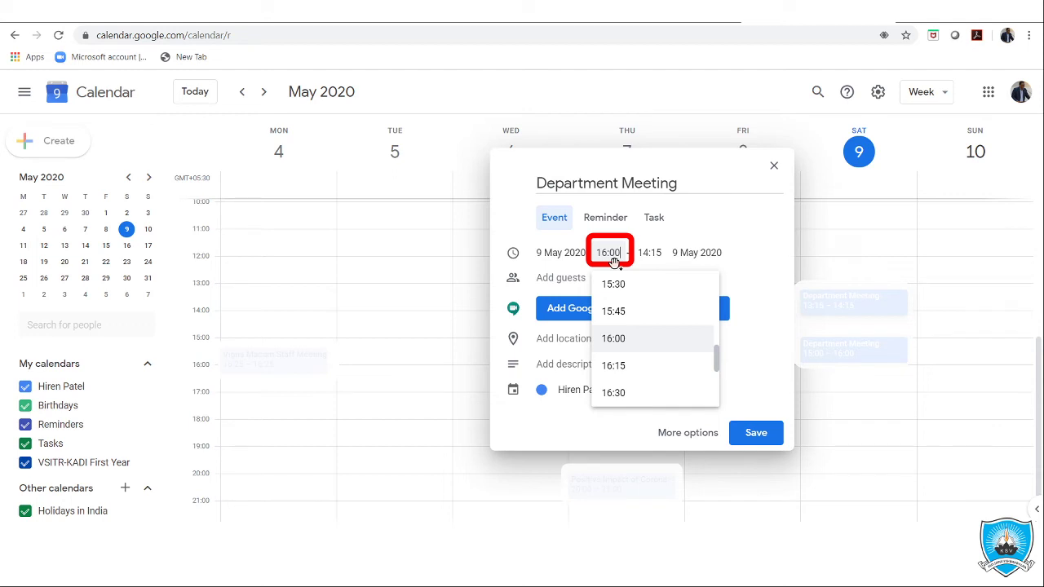
Set the Department Meeting's start time to 16:00 and add the guests by their e-mail addresses
key("Return")
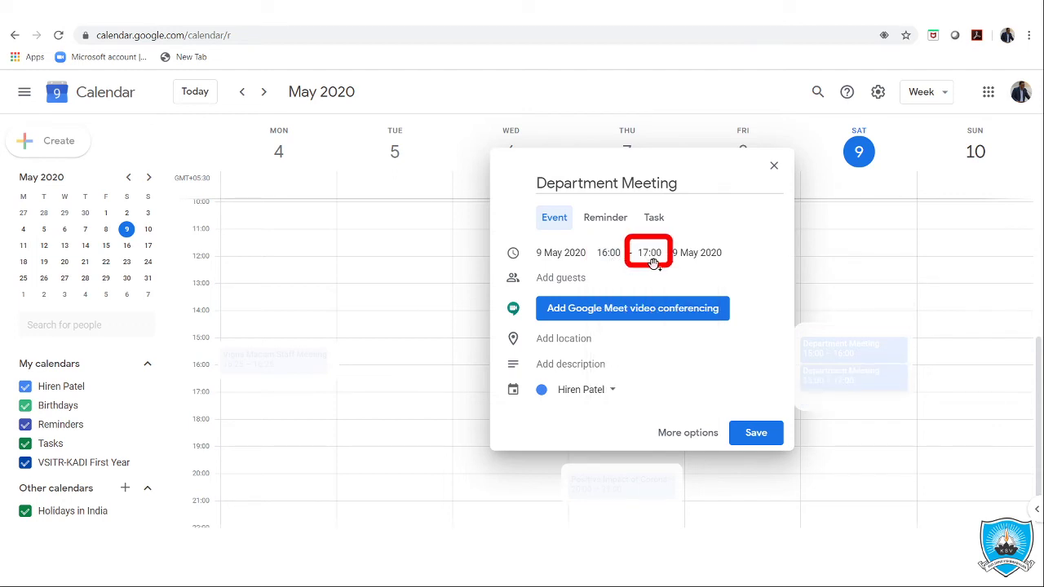
key("Tab")
type("pj")
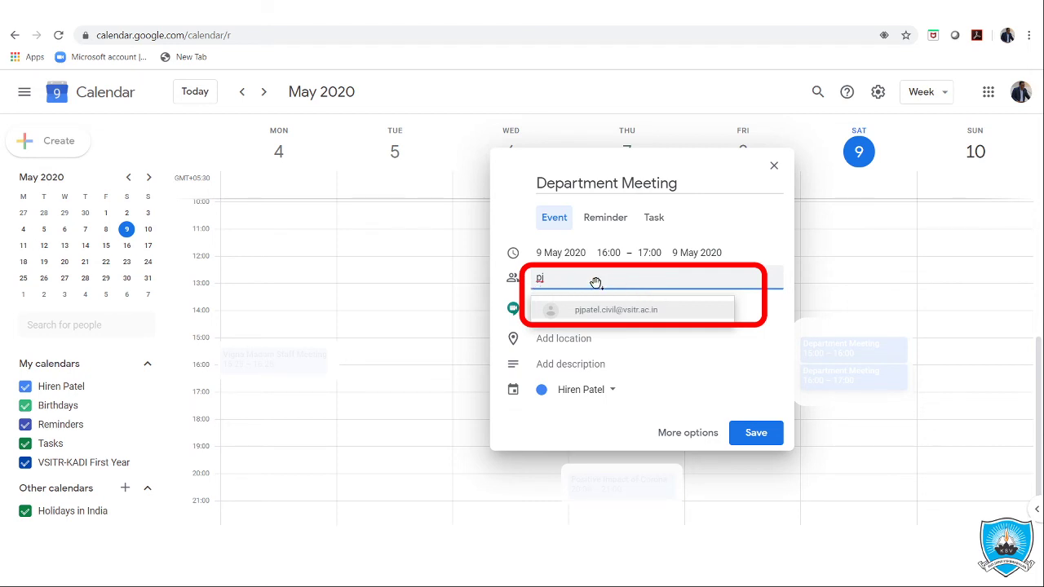
key("Return")
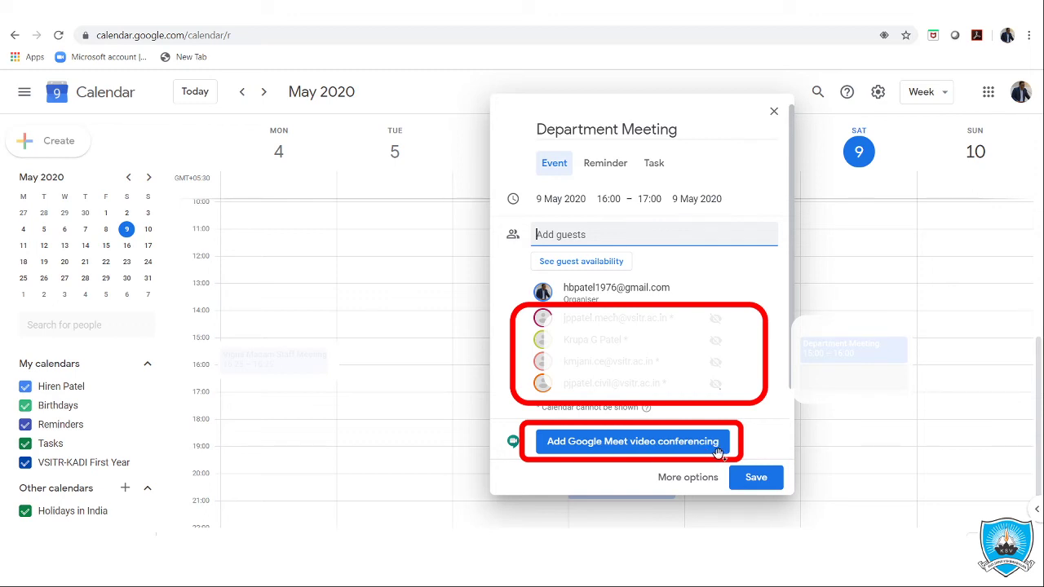
Add Google Meet video conferencing and the description "This is a meeting called upon with following agenda. I urge all members to be prepared accordingly."
left_click(607, 438)
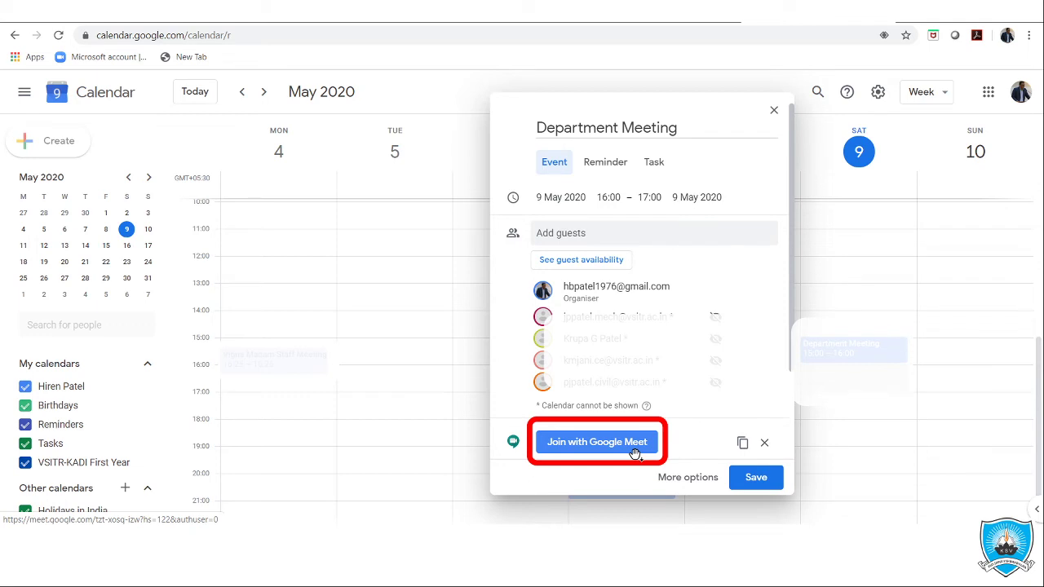
scroll(635, 453, "down", 2)
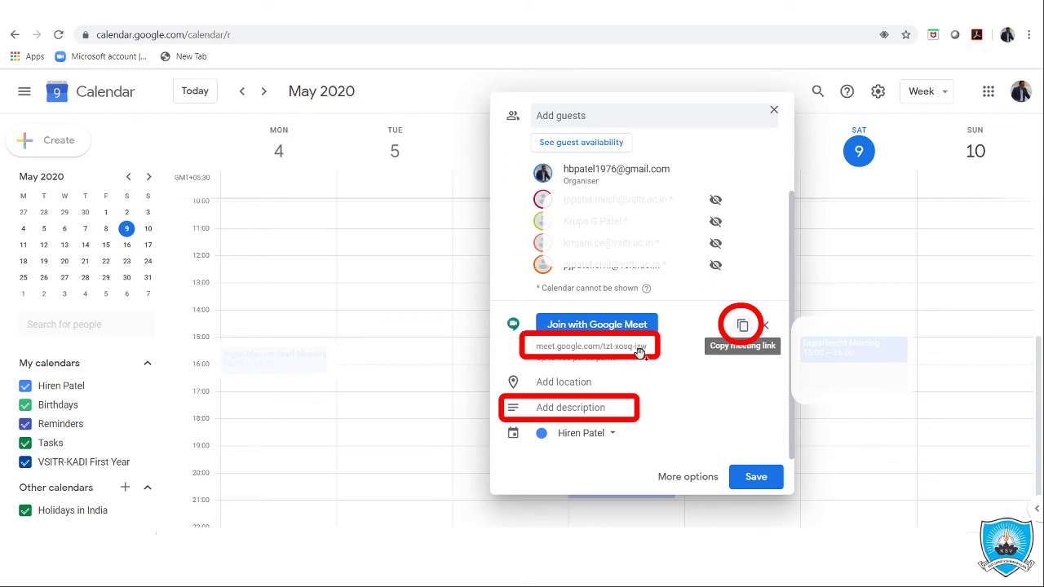
left_click(605, 415)
type("This is a meeting called upon with following agenda. I urge all members to be prepared accordingly.")
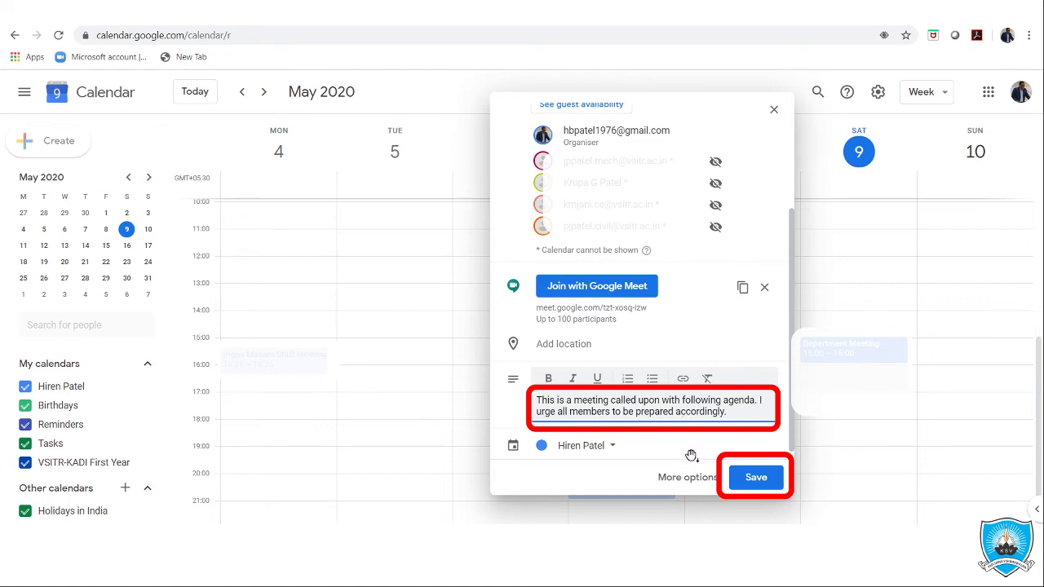
Save the Department Meeting event and send invitation e-mails to its guests
left_click(757, 480)
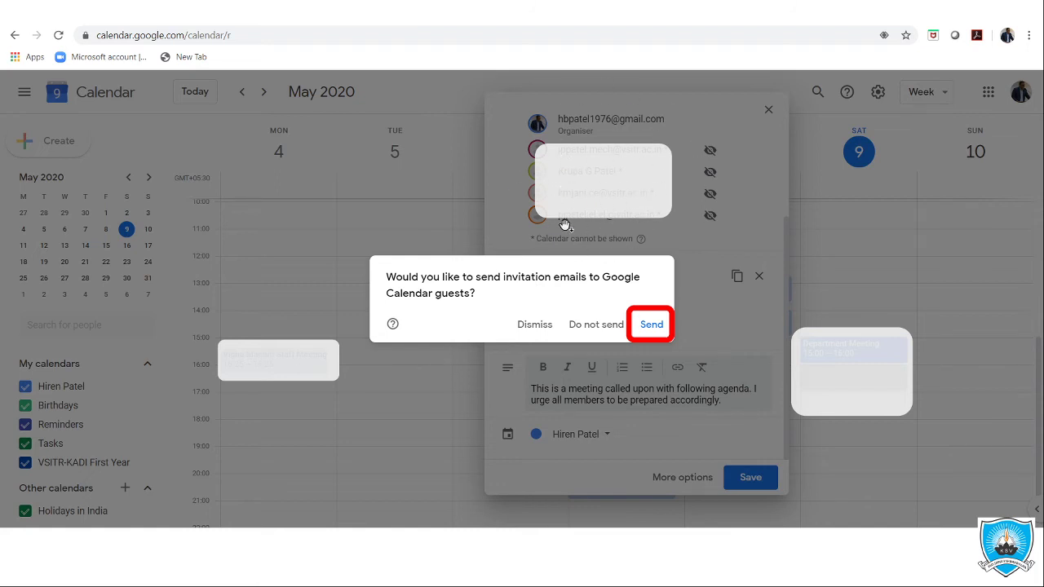
left_click(651, 325)
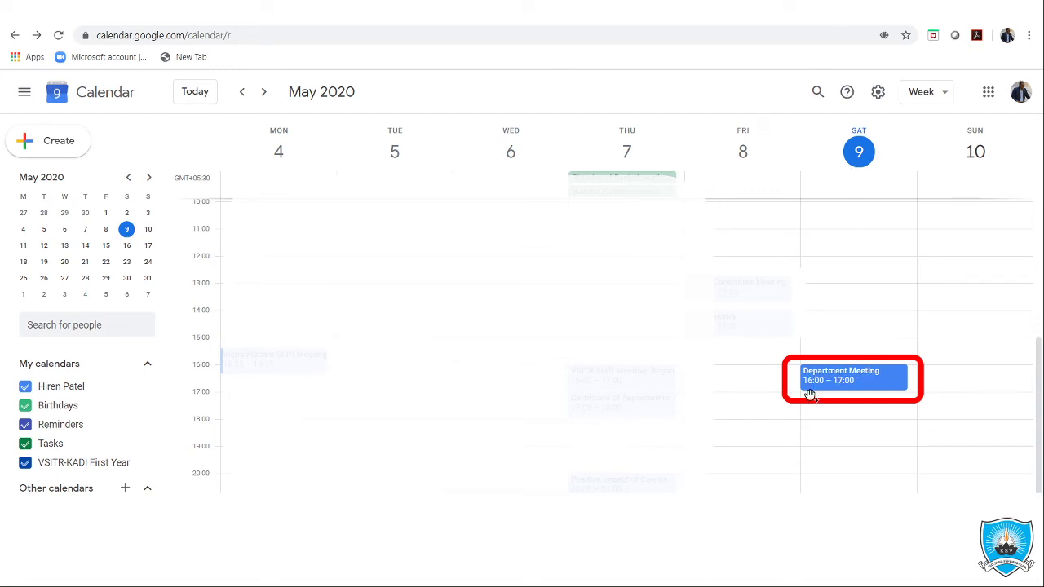
Add another guest by e-mail address to the 9 May Department Meeting and send the new guest an invitation e-mail
left_click(854, 391)
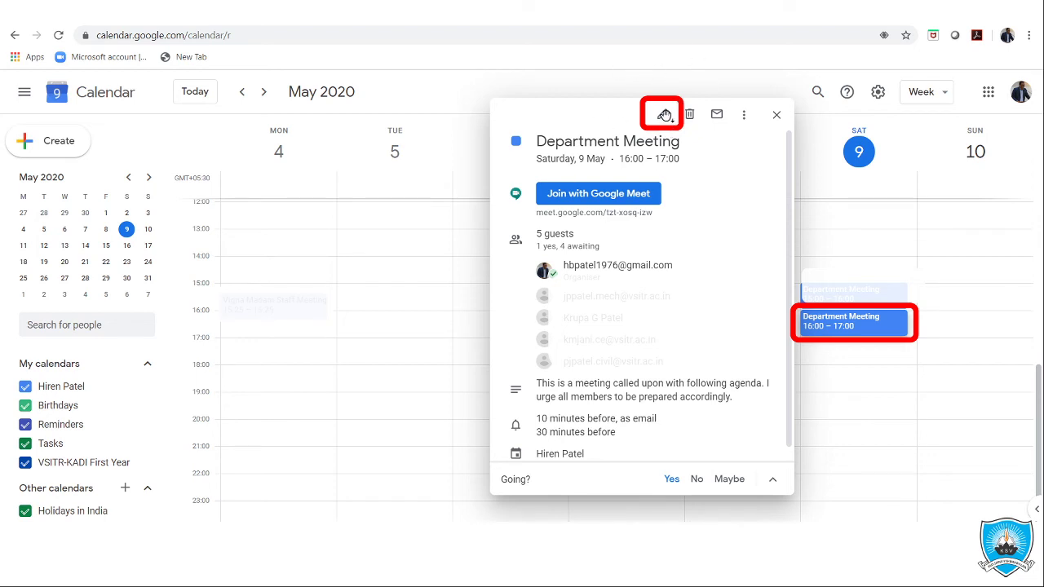
left_click(665, 116)
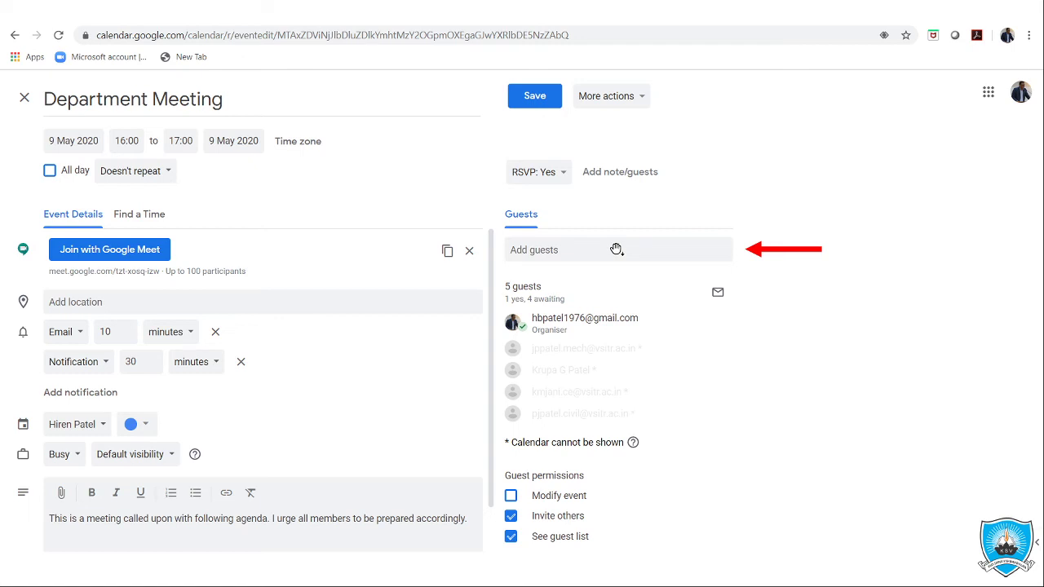
left_click(564, 250)
type("hod")
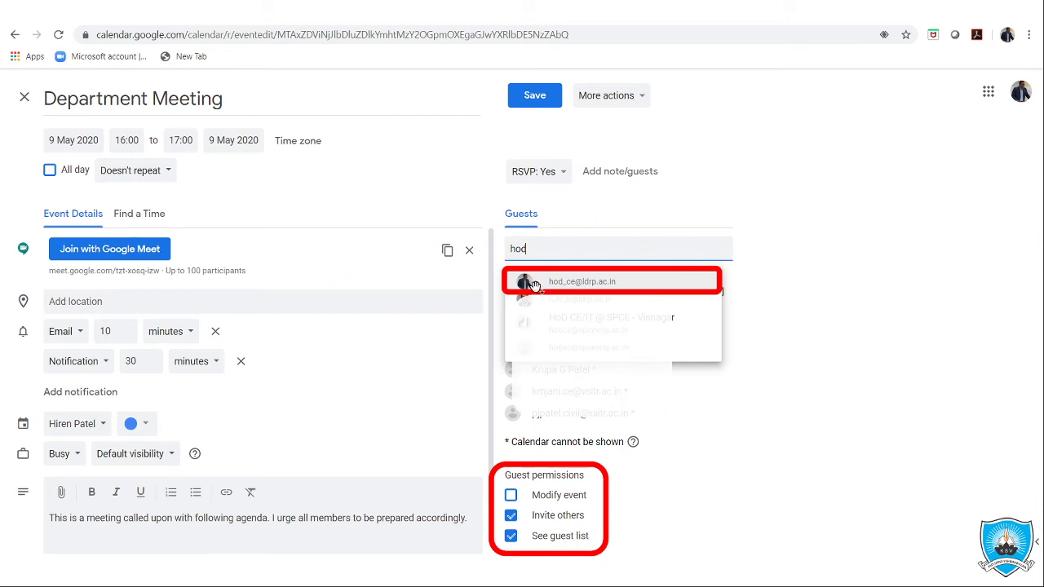
key("Return")
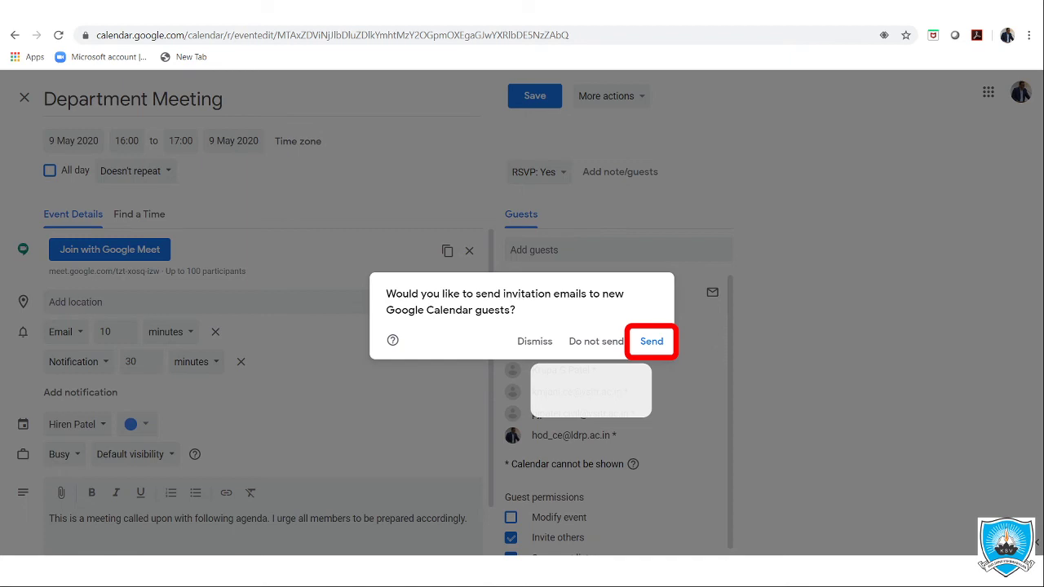
left_click(651, 341)
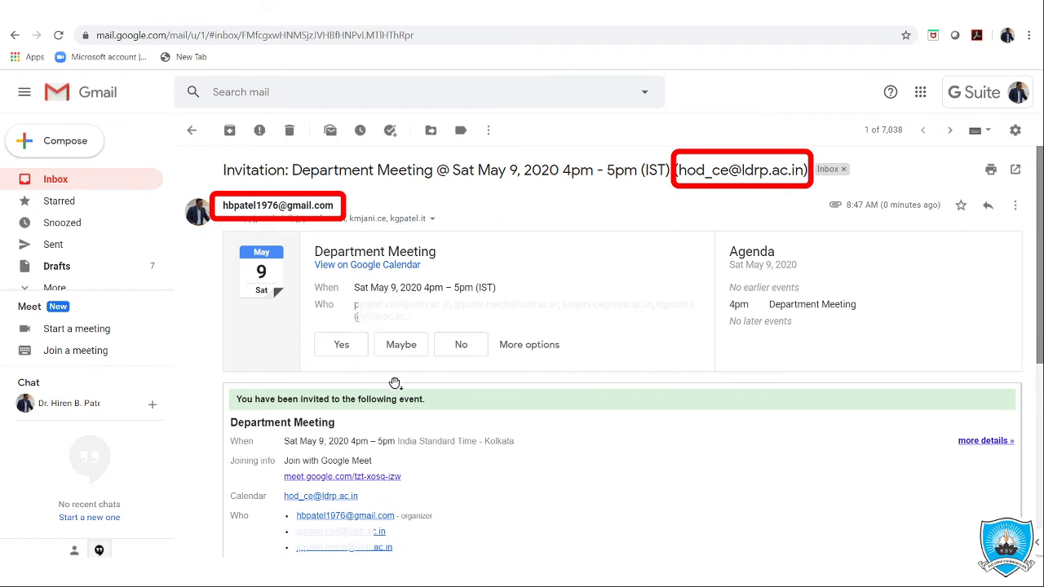
Examine the Department Meeting invitation e-mail in Gmail on the desktop and on a participant's phone
scroll(372, 386, "down", 1)
left_click(345, 326)
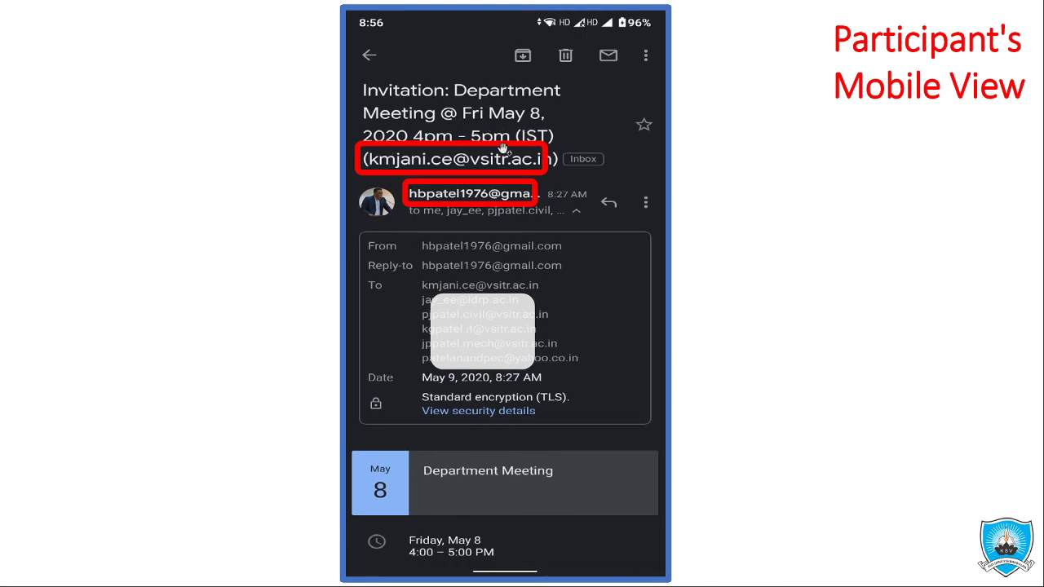
left_click(625, 442)
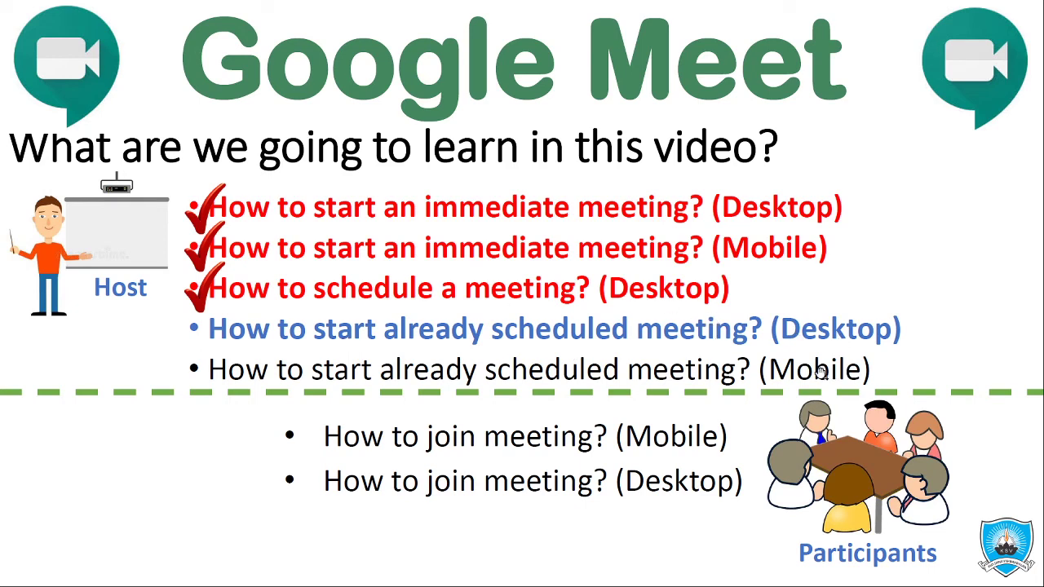
Switch to Google Meet on the desktop and join the scheduled 4:00 PM Department Meeting as host
left_click(806, 336)
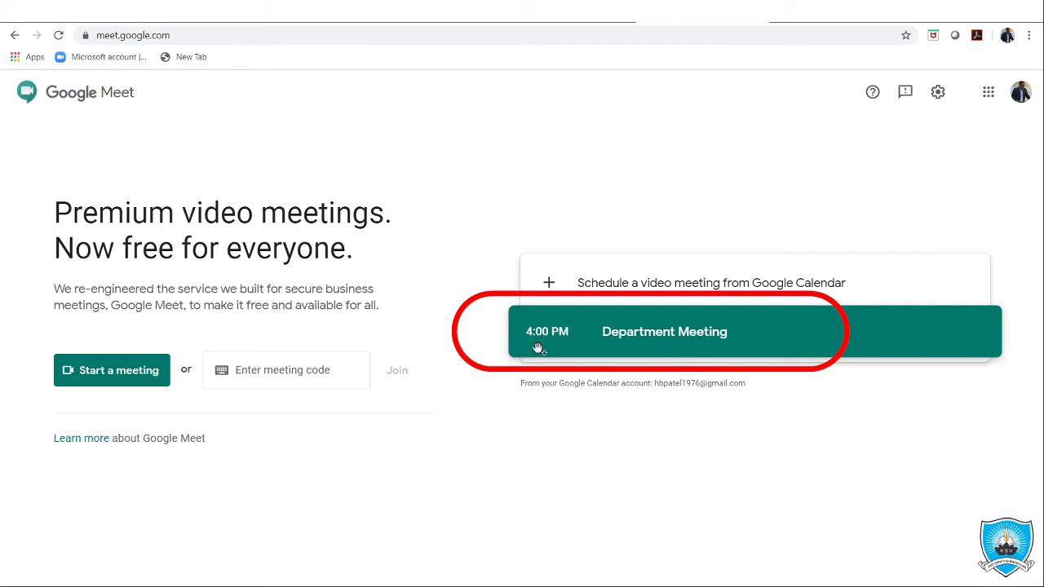
left_click(679, 350)
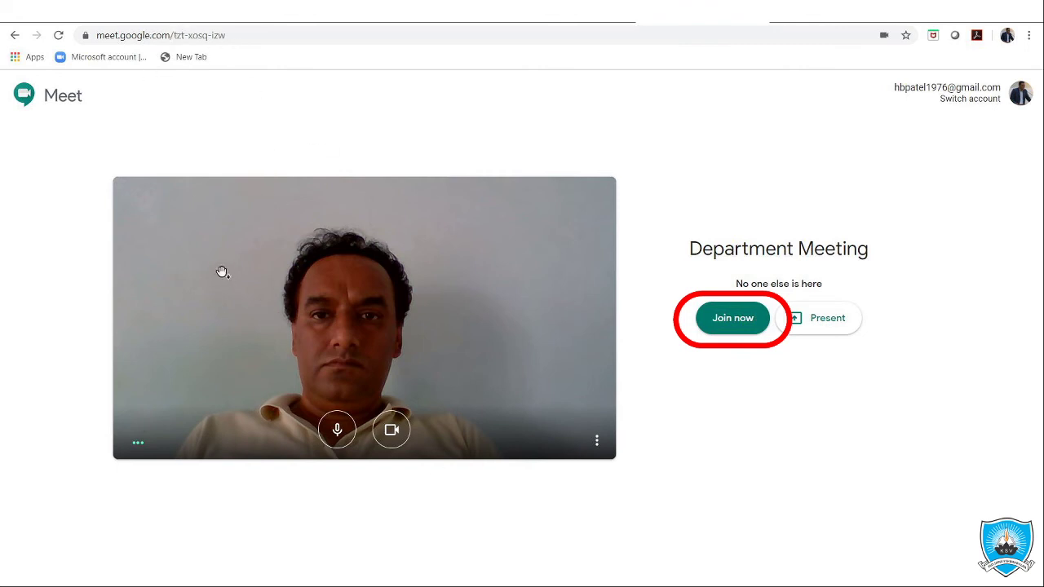
left_click(737, 344)
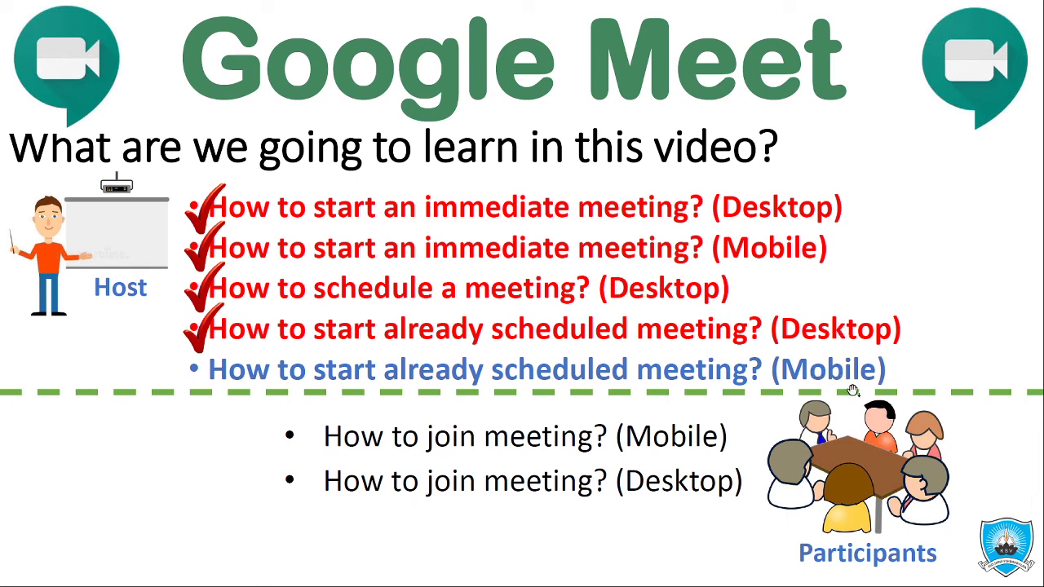
Open the Meet app on the phone and display its menu with the signed-in accounts
left_click(634, 372)
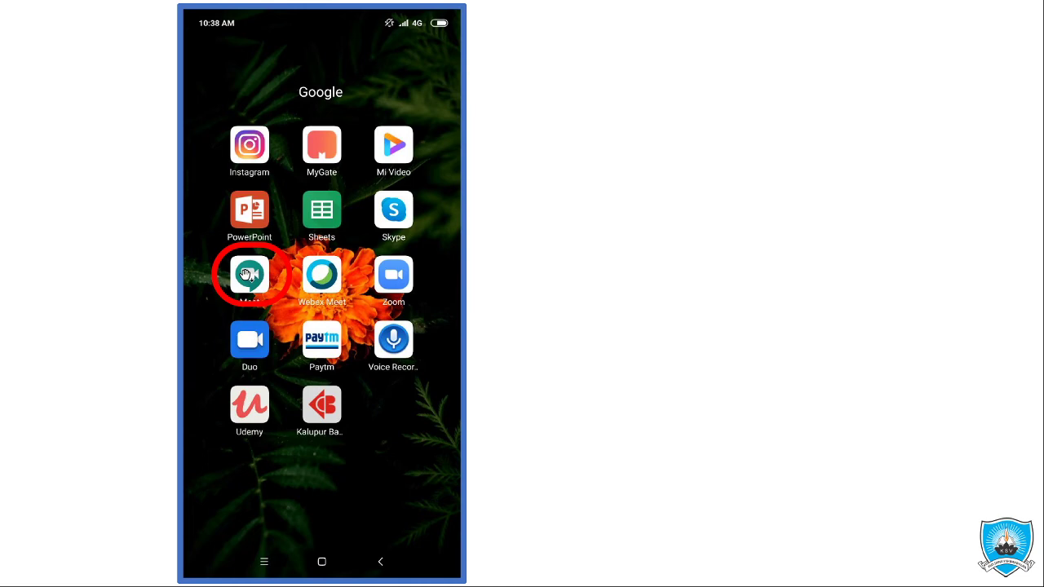
left_click(246, 274)
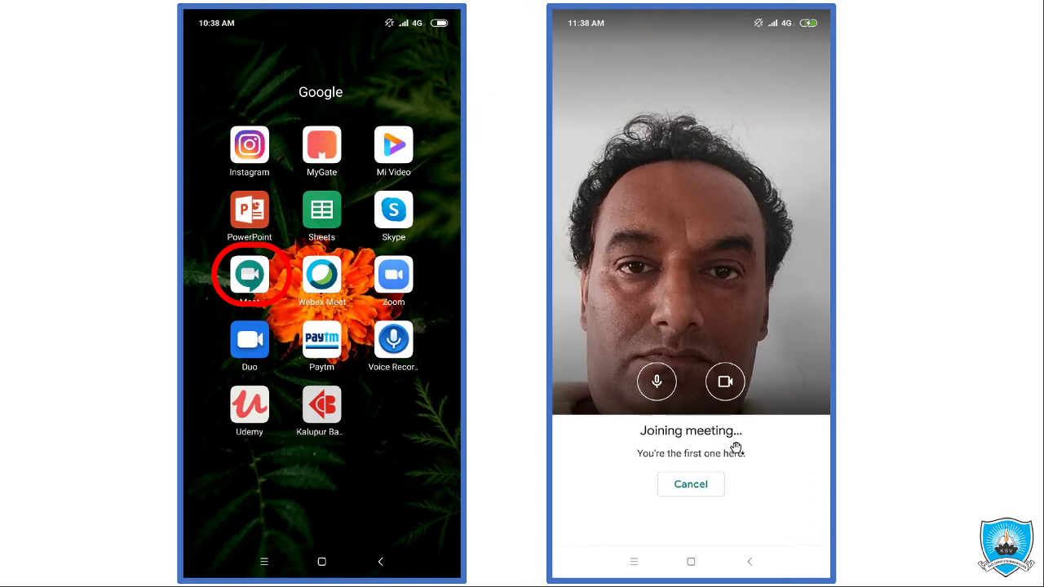
left_click(708, 446)
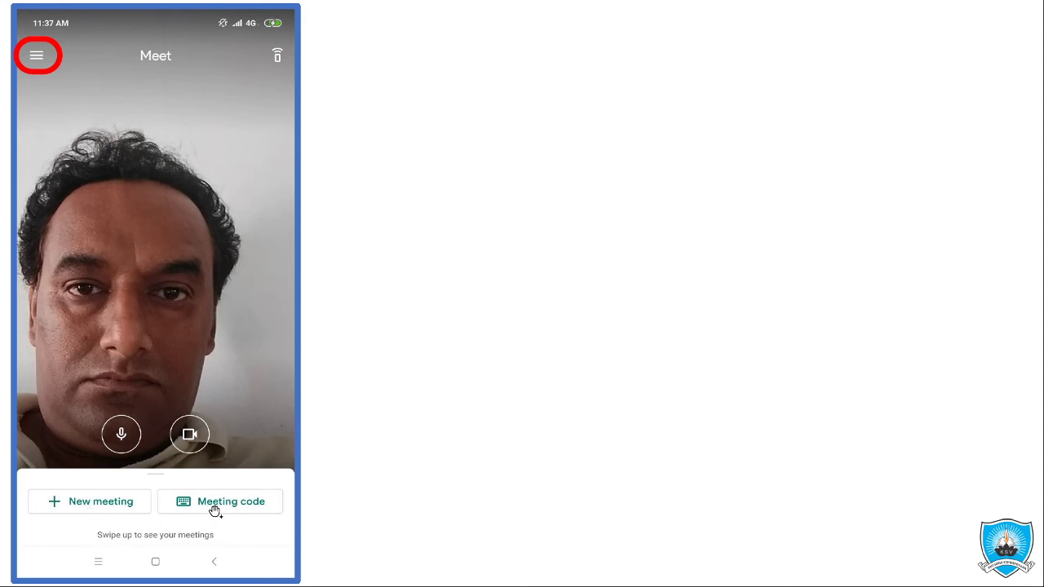
left_click(43, 65)
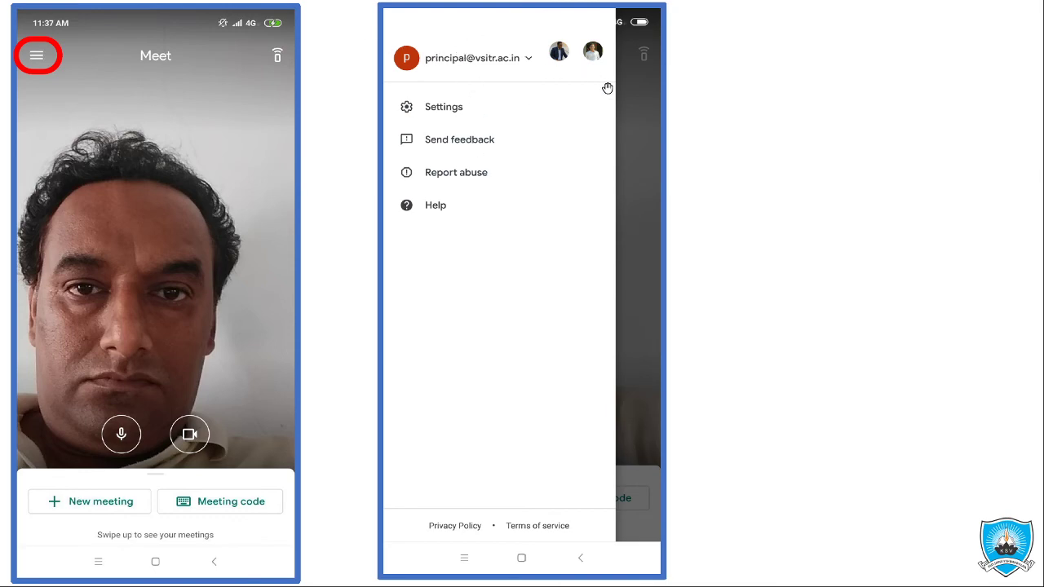
Open the Department Meeting's details from the list of scheduled meetings in the mobile app
left_click(689, 124)
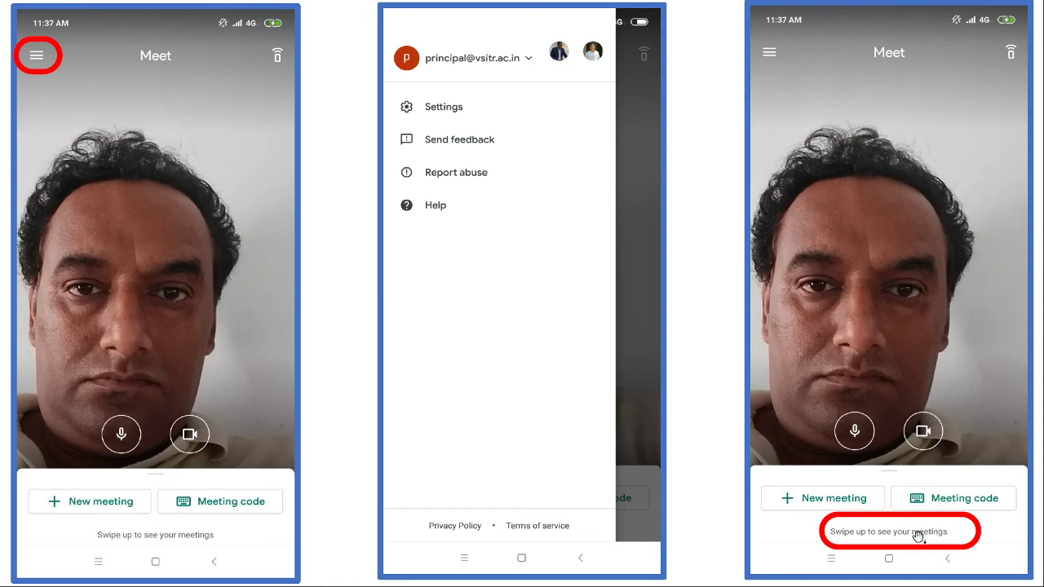
left_click(904, 436)
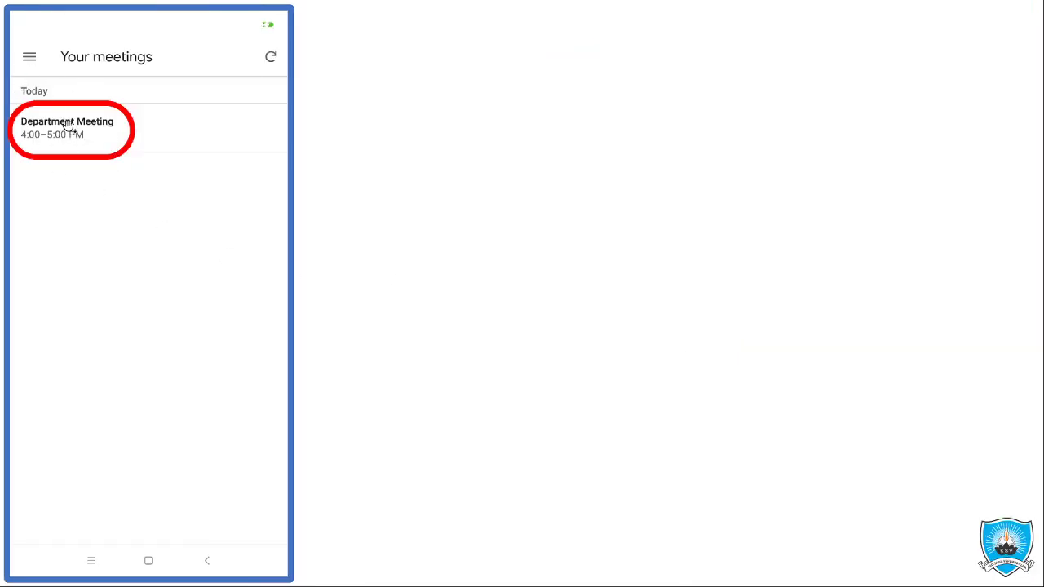
left_click(106, 140)
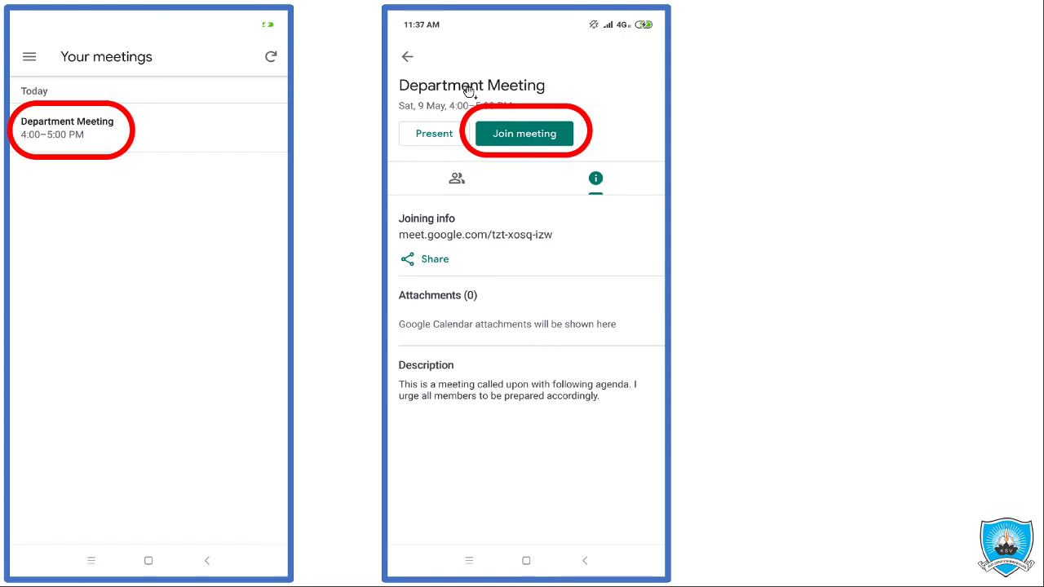